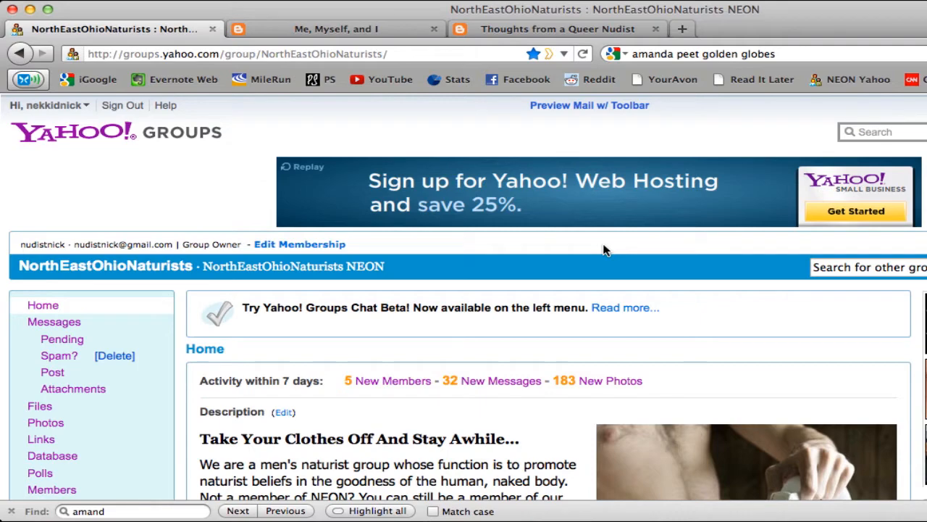
Open the message list of the NorthEastOhioNaturists group
scroll(605, 250, "down", 9)
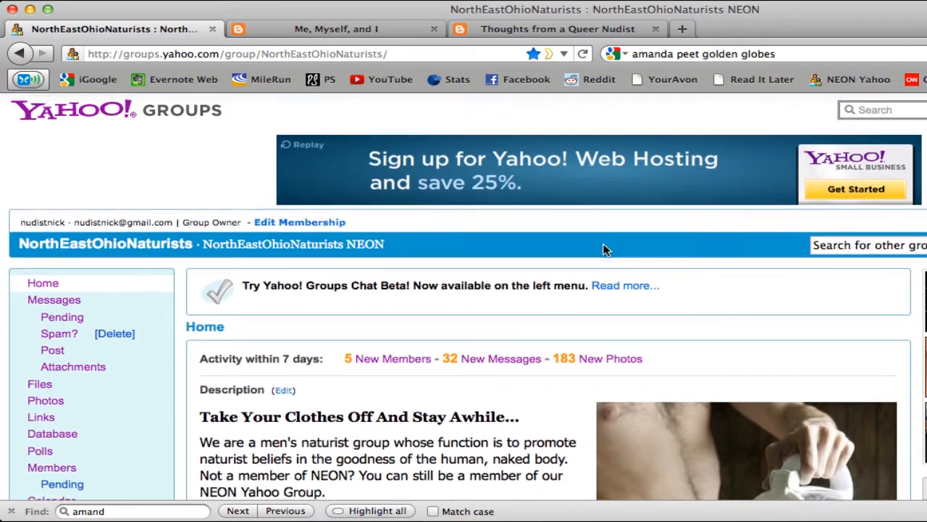
scroll(604, 250, "up", 5)
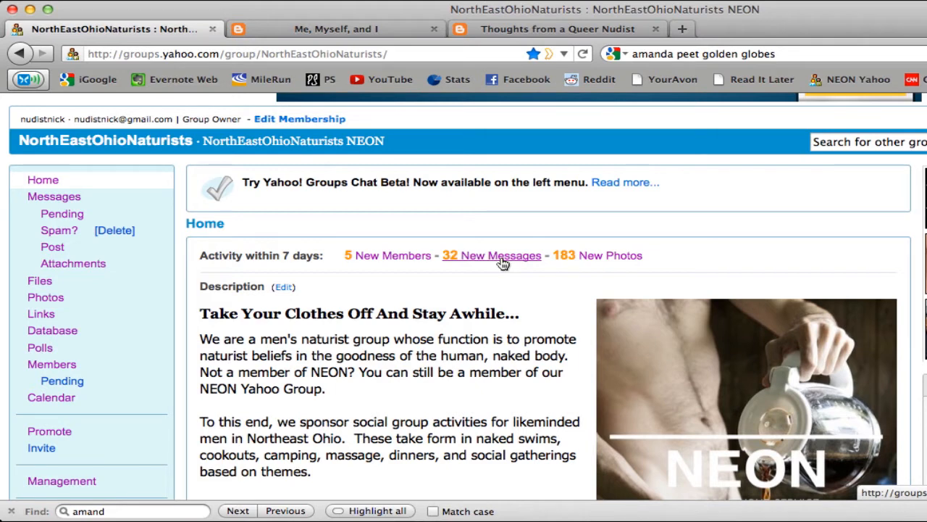
left_click(66, 200)
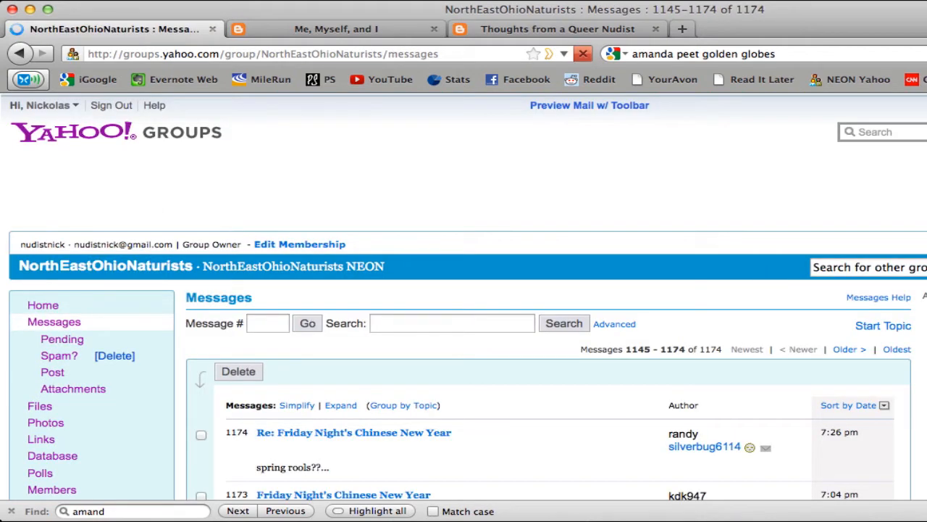
scroll(67, 203, "down", 3)
scroll(510, 299, "down", 2)
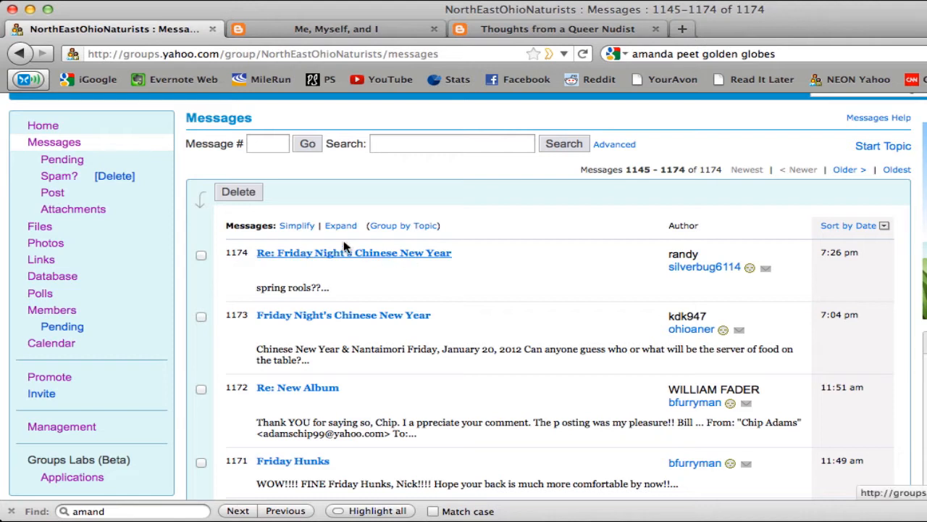
Start a new post to the group with the subject "It's Sunday Night"
left_click(52, 192)
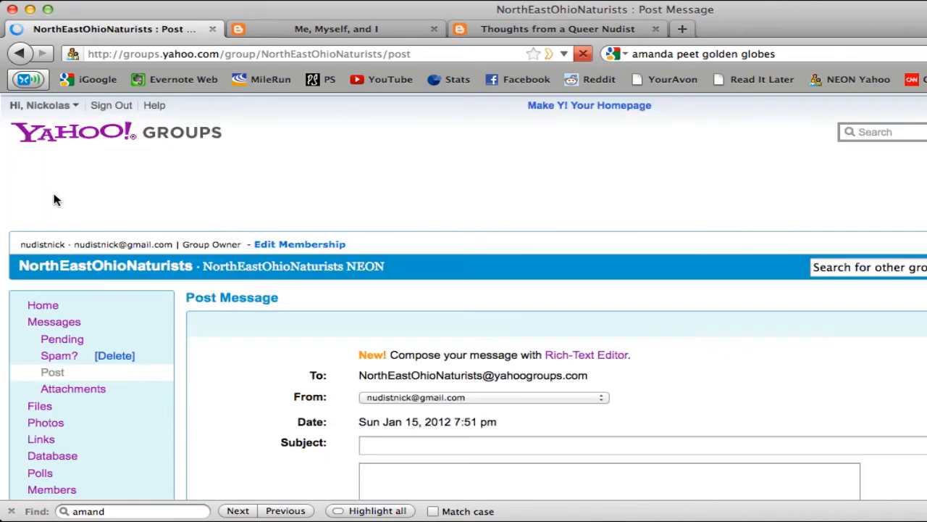
scroll(710, 281, "down", 5)
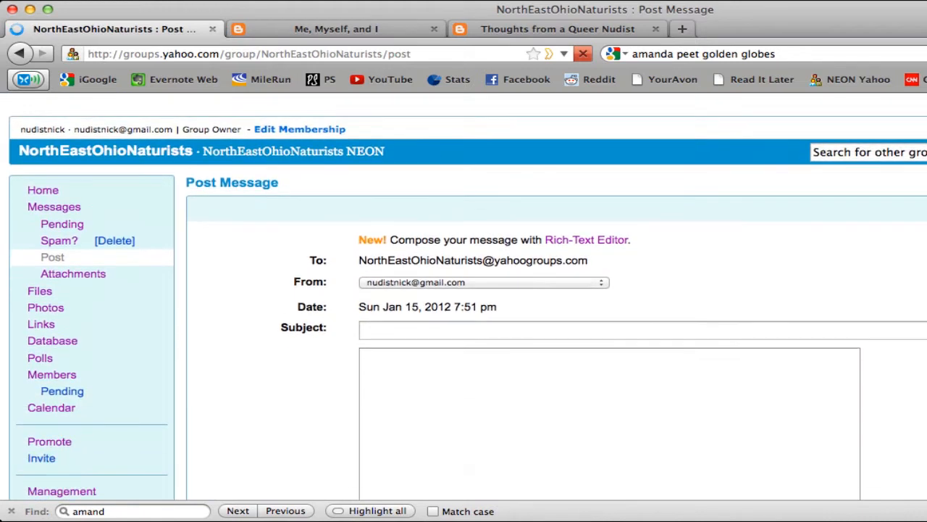
left_click(411, 298)
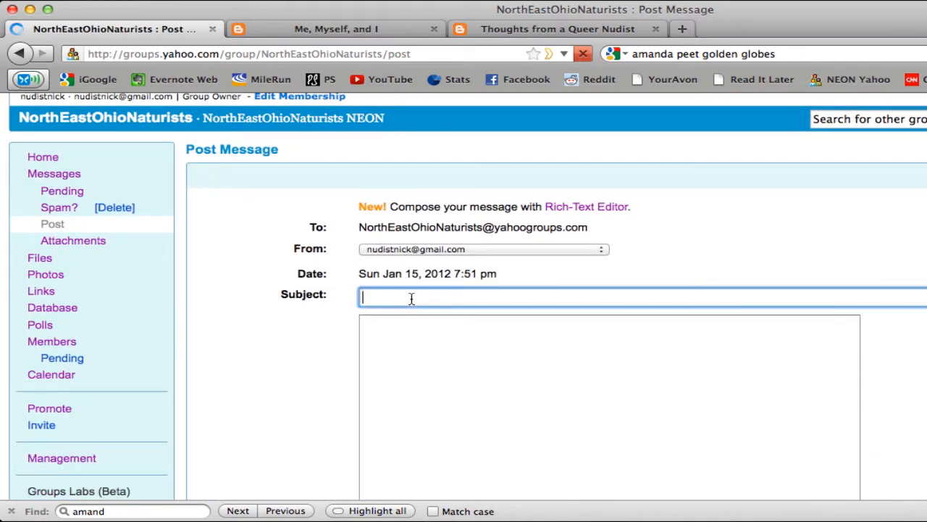
type("It's S")
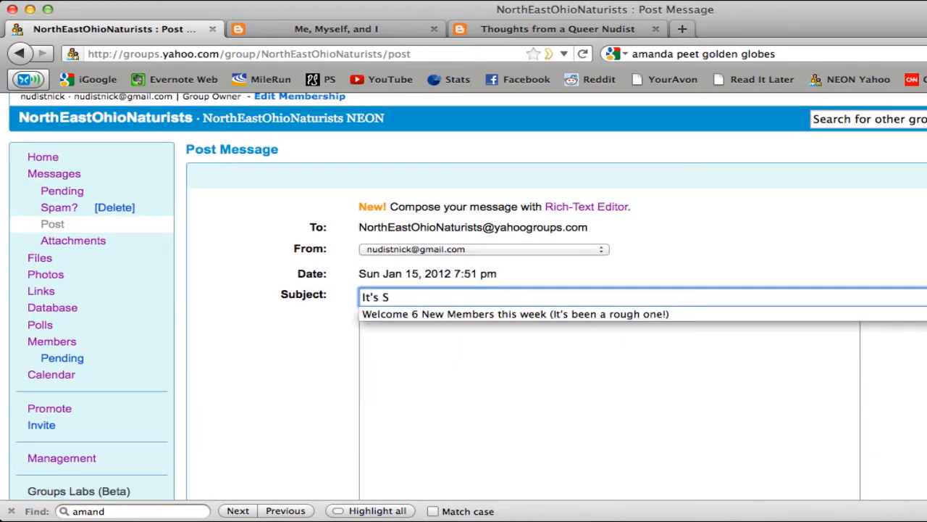
type("unday Night")
key("Tab")
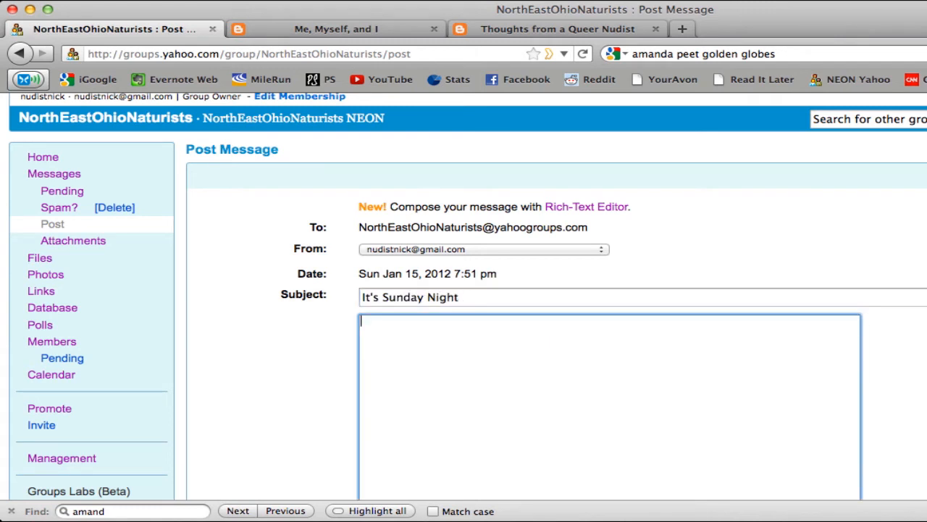
Write "I am making the first of the tutorial videos as we speak!" and "Stay Tuned!" as the message body, signed with the sender's first name
type("I am making the first of t")
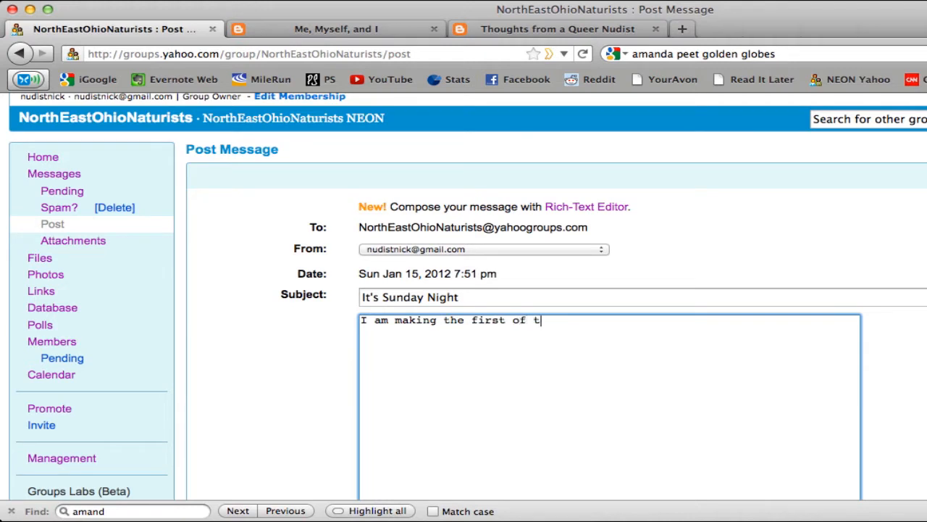
type("he tutorial videos as we speak!")
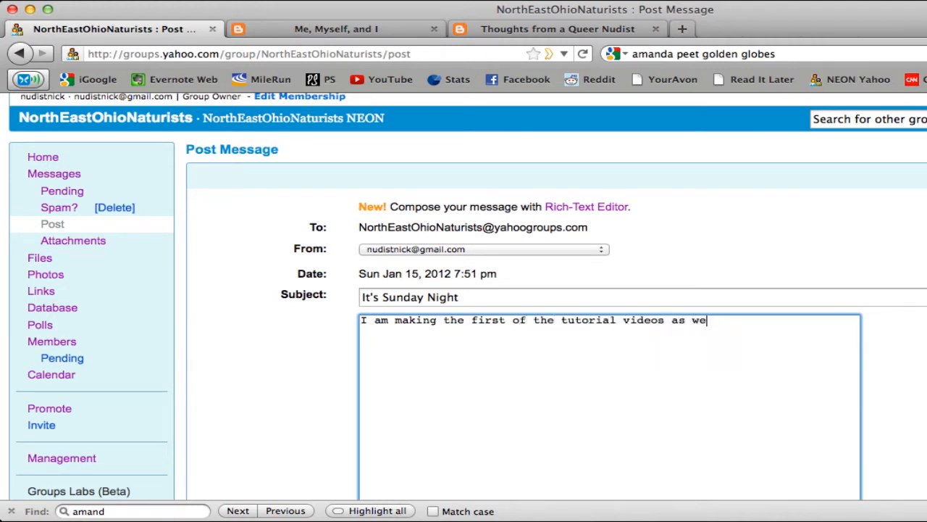
key("Return")
key("Return")
type("Stay Tuned!")
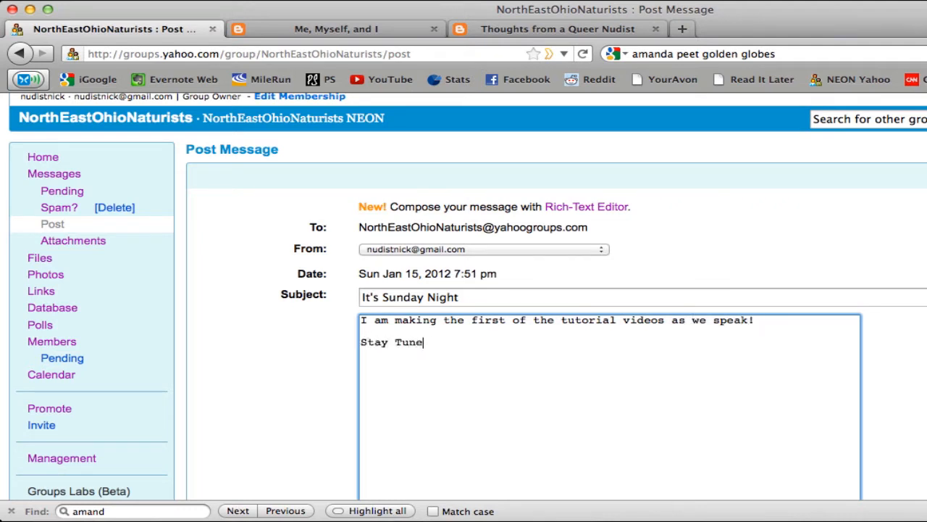
key("Return")
key("Return")
type("Nick")
Send the finished "It's Sunday Night" message to the group
scroll(575, 298, "down", 5)
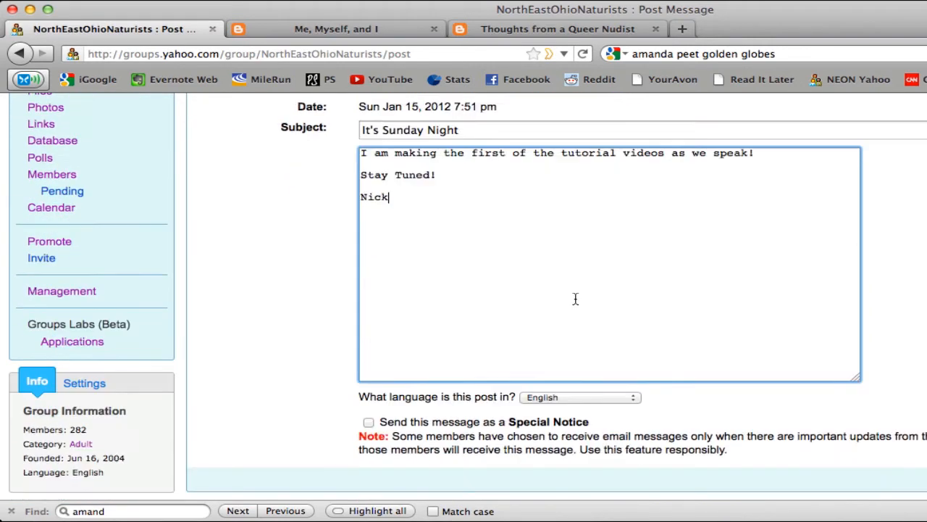
scroll(575, 298, "down", 2)
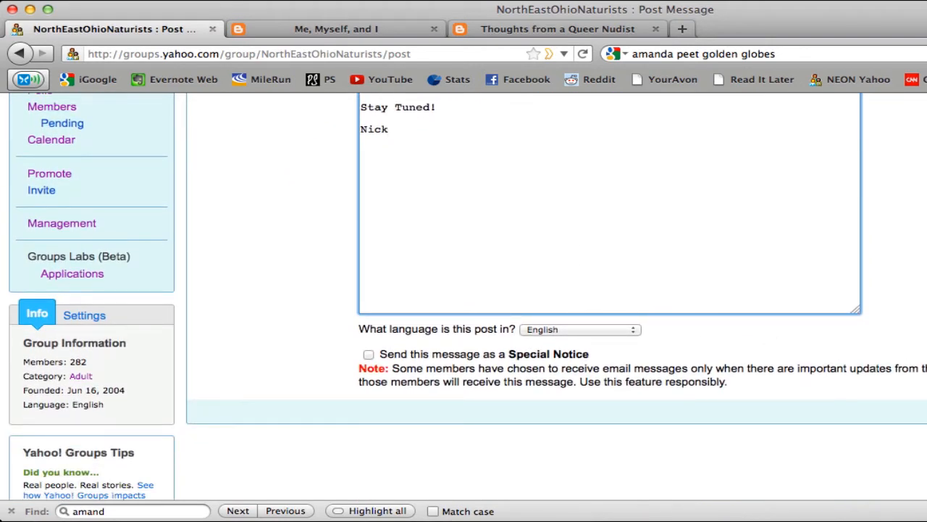
left_click(921, 412)
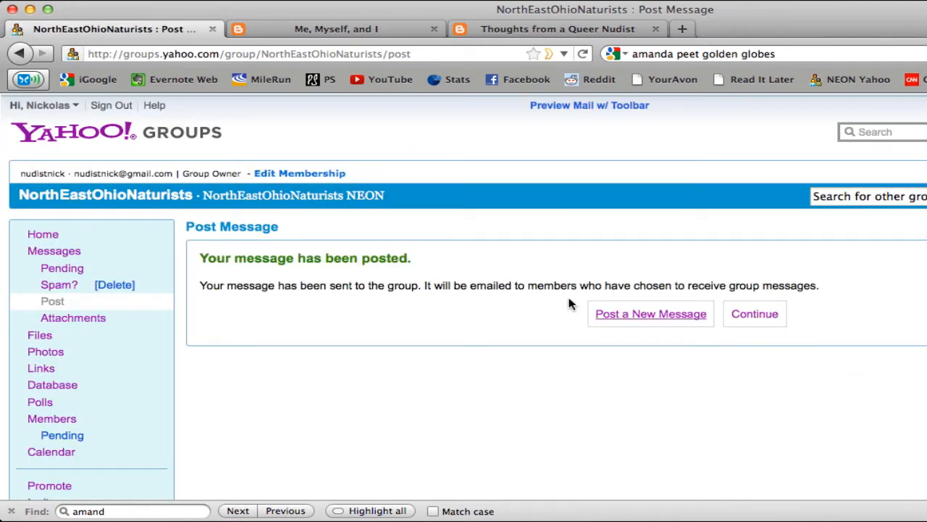
Open the posted "It's Sunday Night" message from the group's message list to view it
left_click(61, 255)
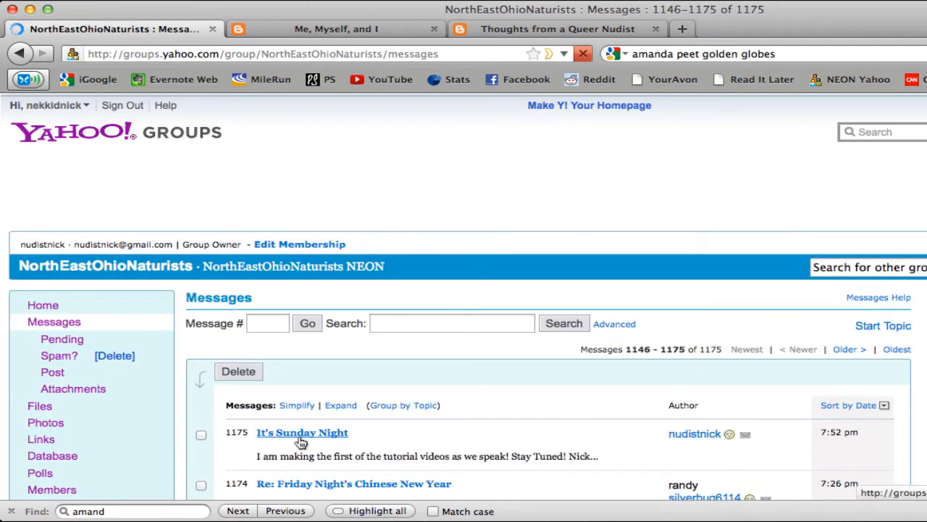
left_click(322, 437)
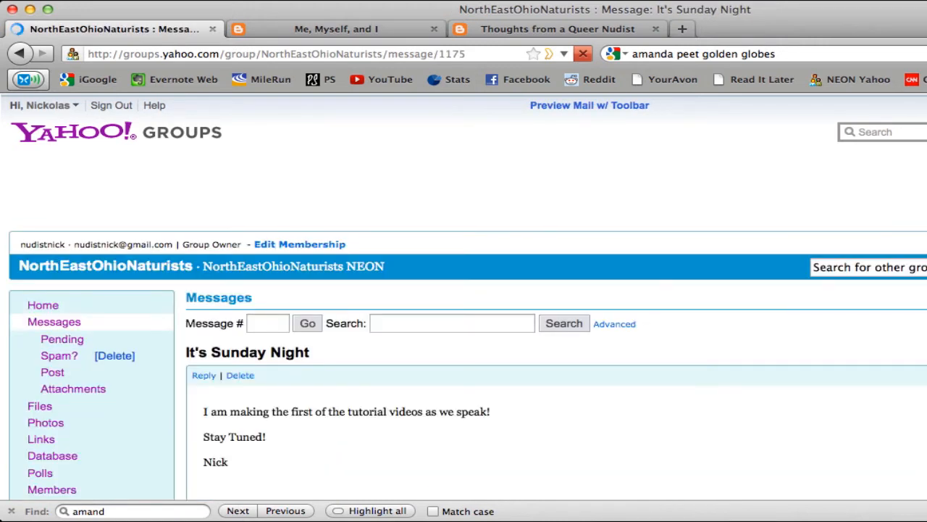
scroll(463, 296, "down", 1)
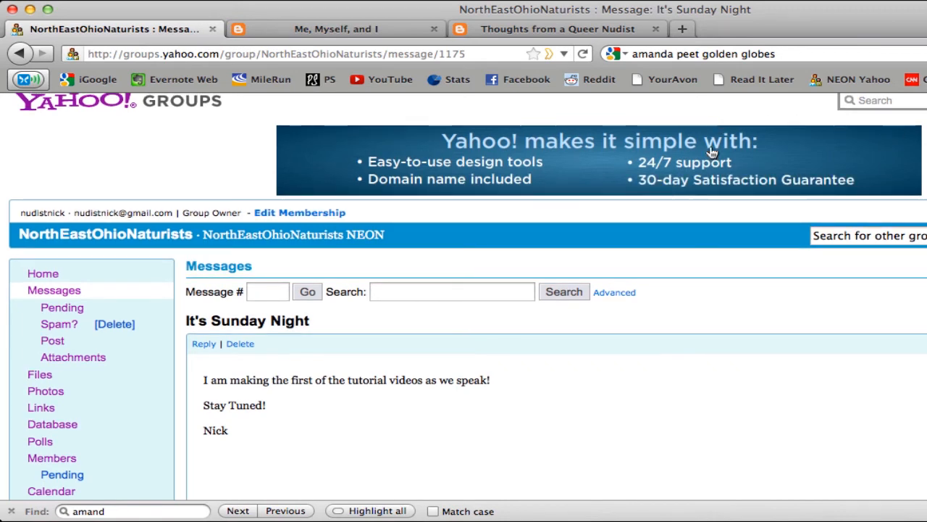
left_click(577, 28)
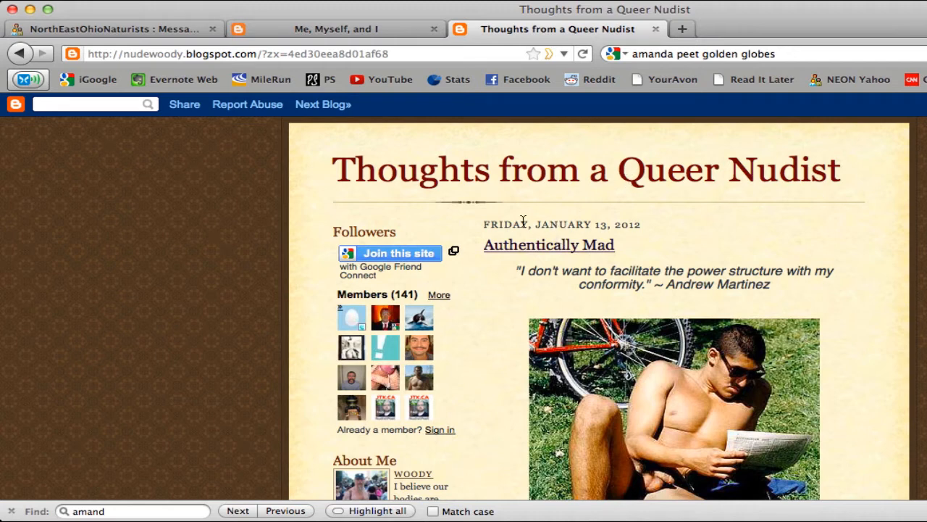
left_click(266, 54)
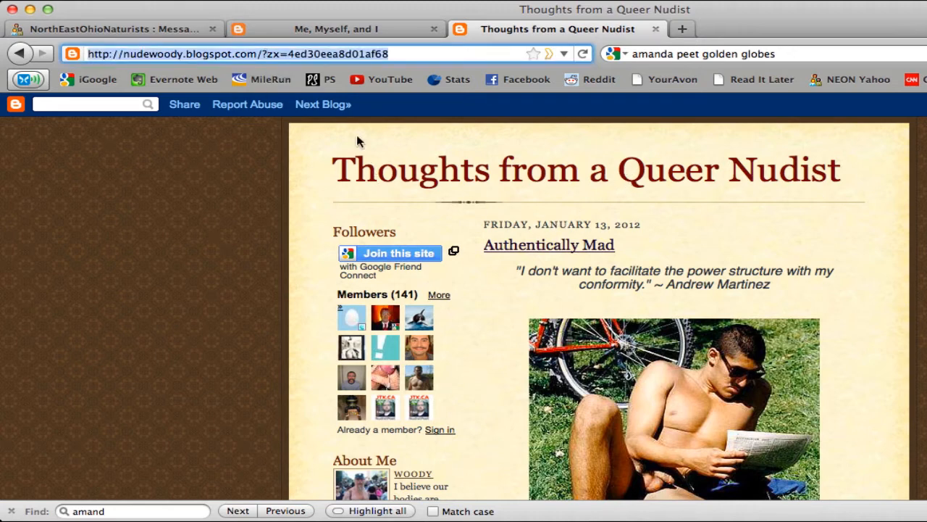
left_click_drag(257, 54, 67, 48)
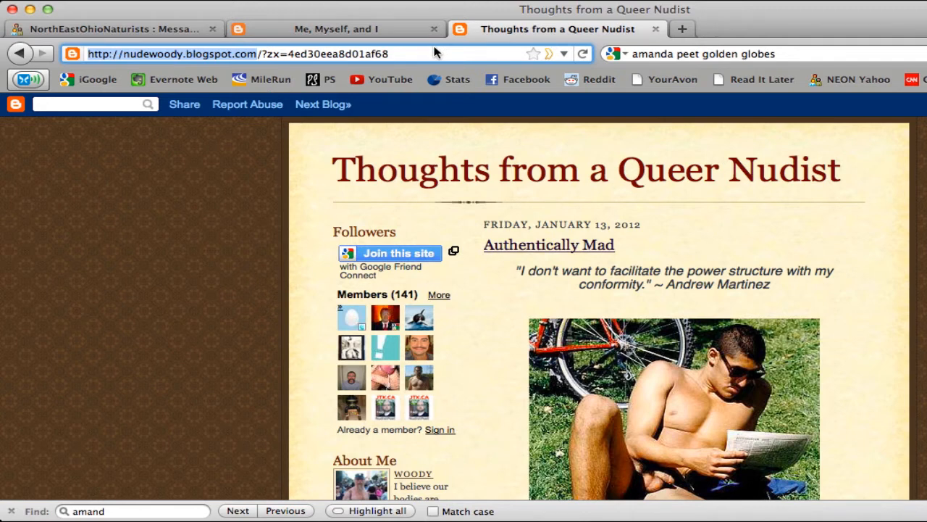
Return to the Yahoo group and start a new post using the Rich-Text Editor
left_click(165, 33)
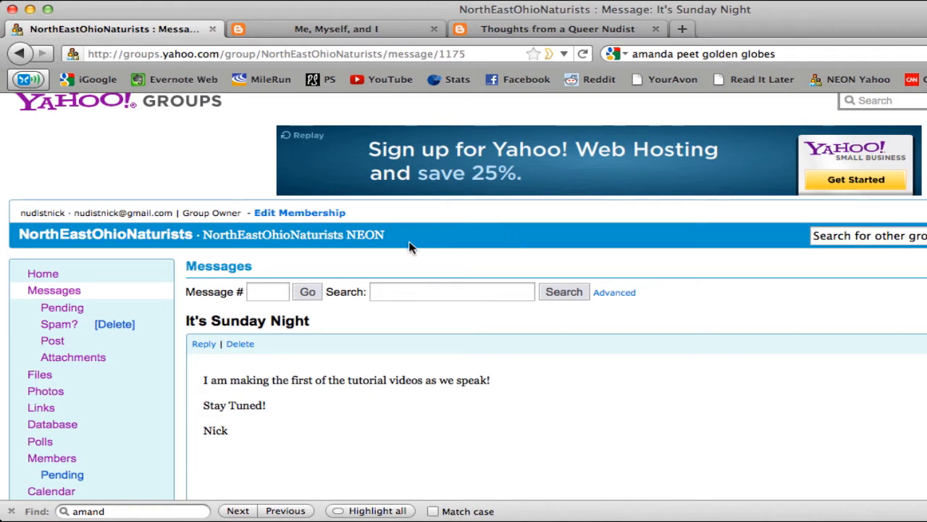
left_click(52, 341)
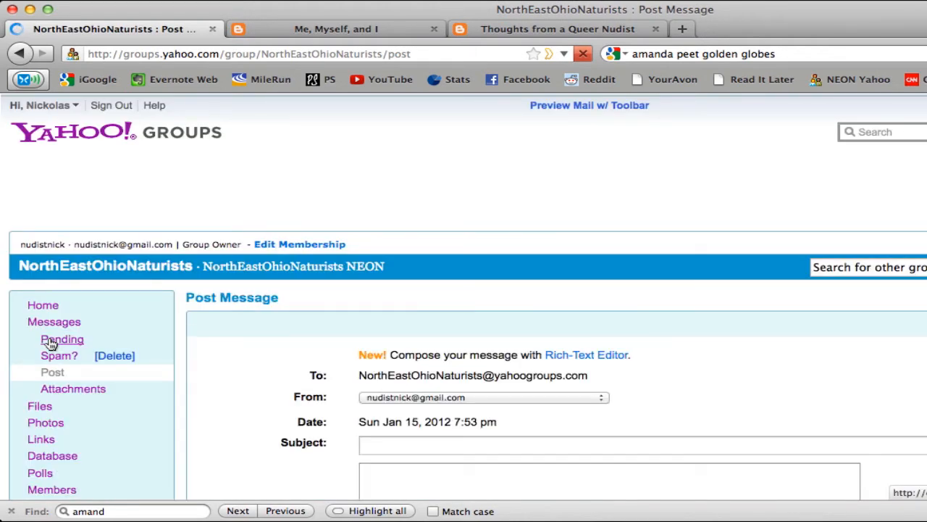
scroll(503, 347, "down", 4)
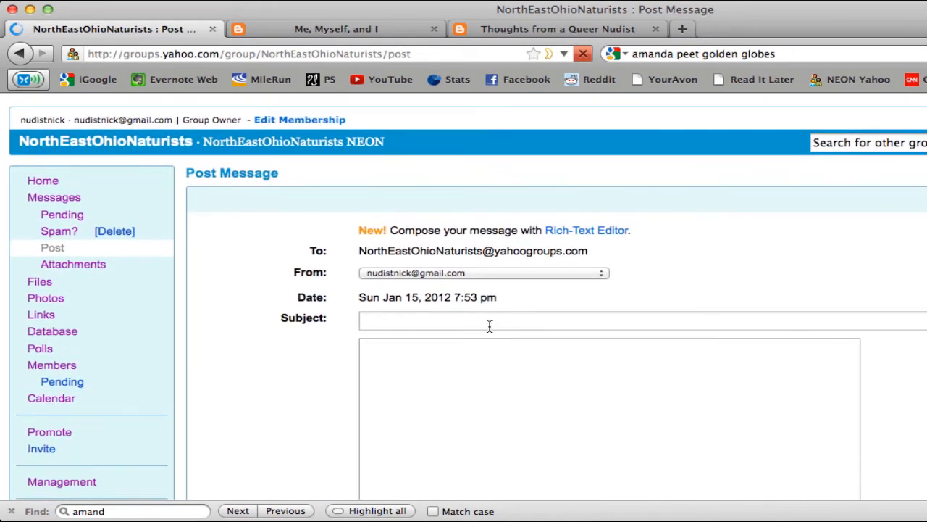
left_click(490, 326)
left_click(468, 393)
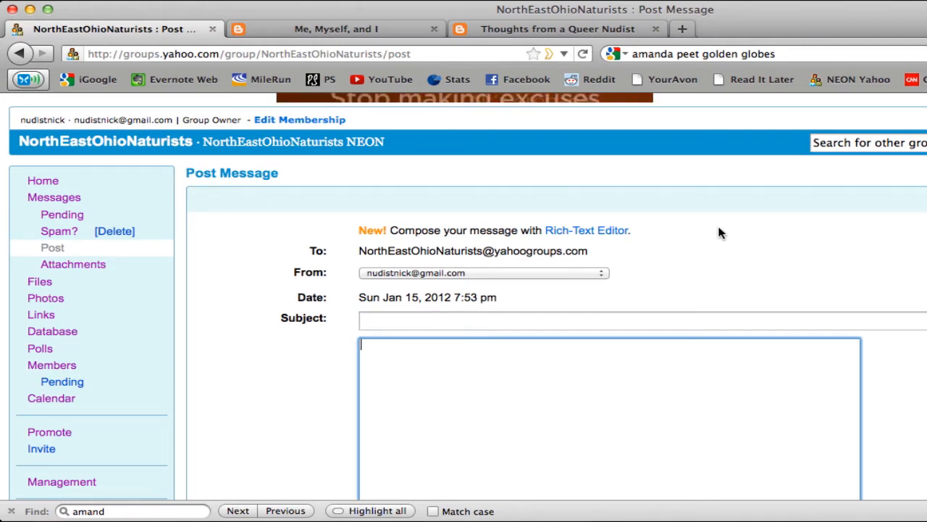
left_click(586, 233)
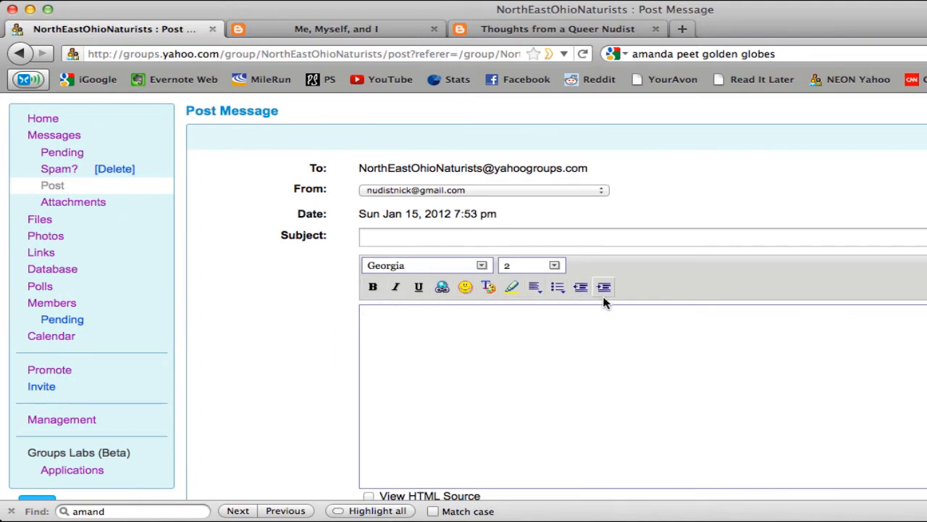
Set the new post's subject to "Here's a Cool Site You Might Enjoy"
left_click(512, 231)
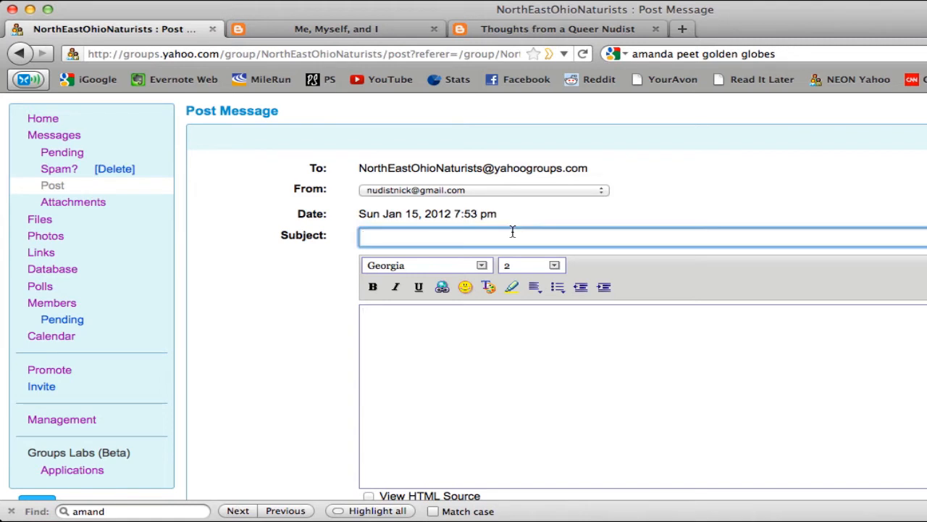
type("Here's a Cool Site You m")
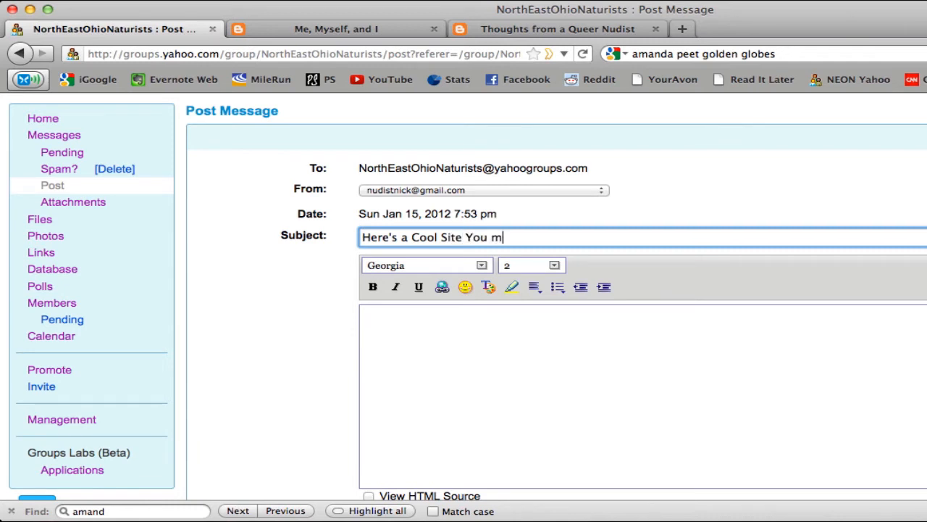
key("BackSpace")
type("Might Enjoy")
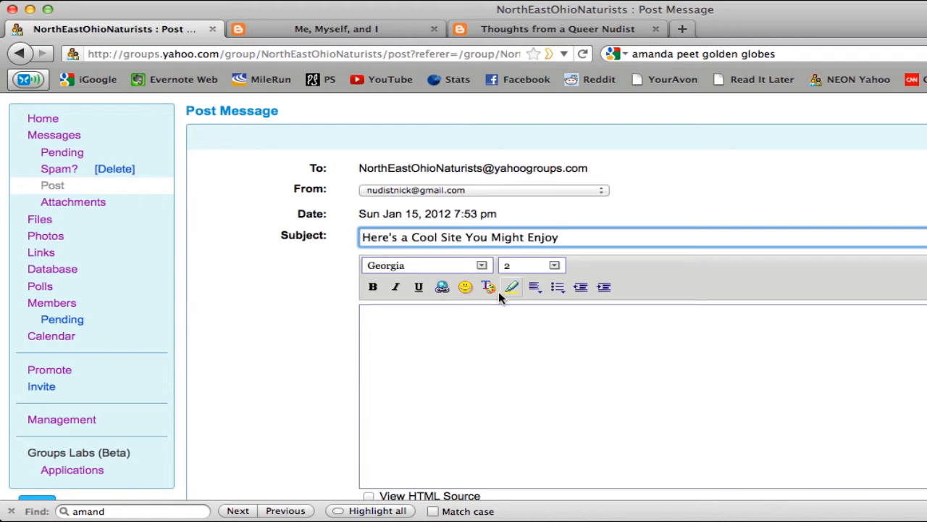
Begin the message body with "I found this site called Thoughts from a Queer Nudist. Thought you might enjoy it!"
left_click(484, 337)
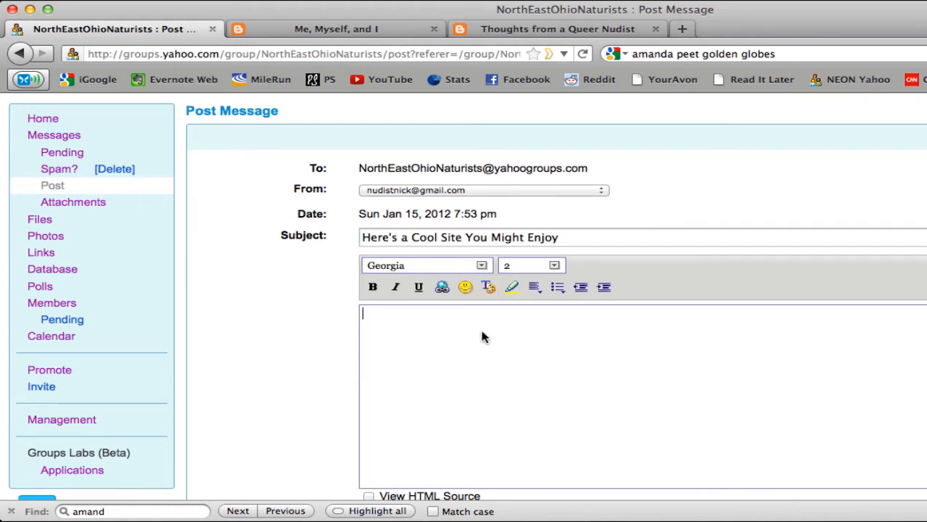
type("I found this site ca")
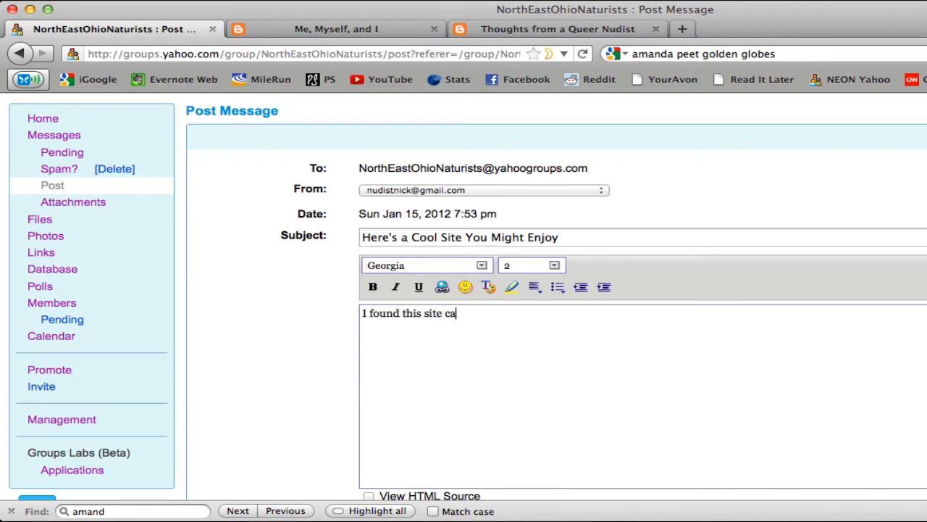
type("lled Thoughts from")
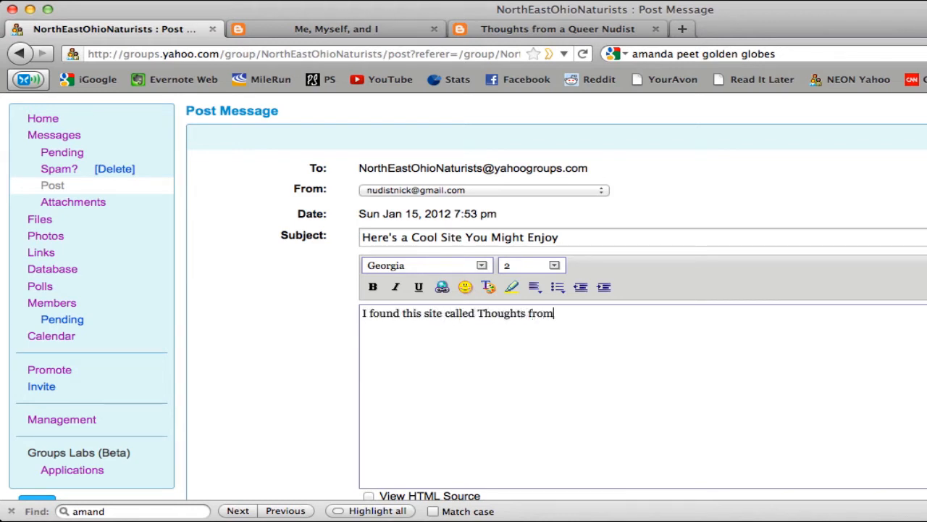
type(" a Queer Nudist. T")
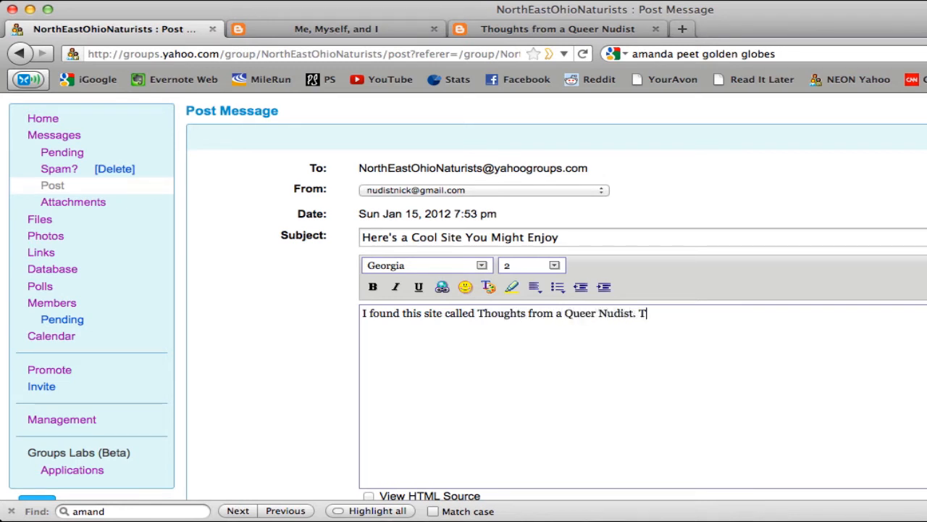
type("hought you might ")
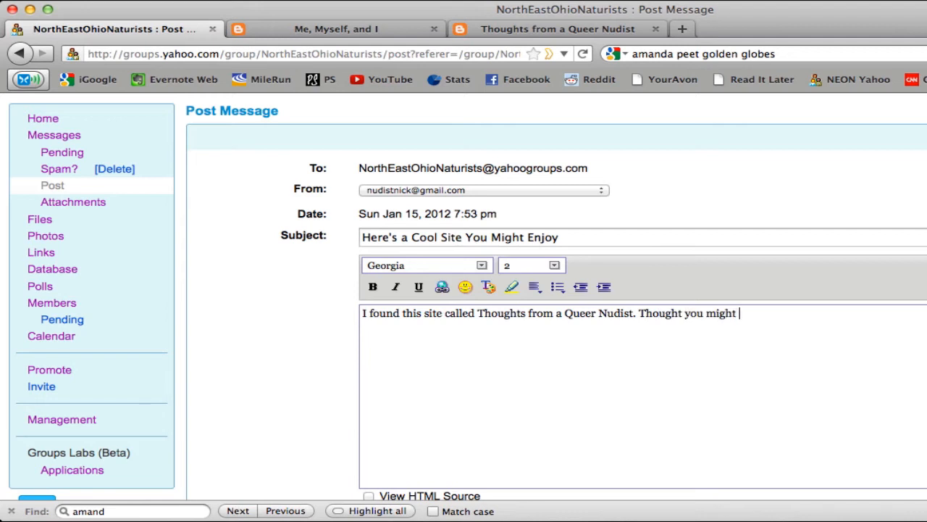
type("enjoy it")
Add the line "CLICK HERE to go there now!" and close the message with "Stay Naked," and the sender's first name
type("ICK HERE t")
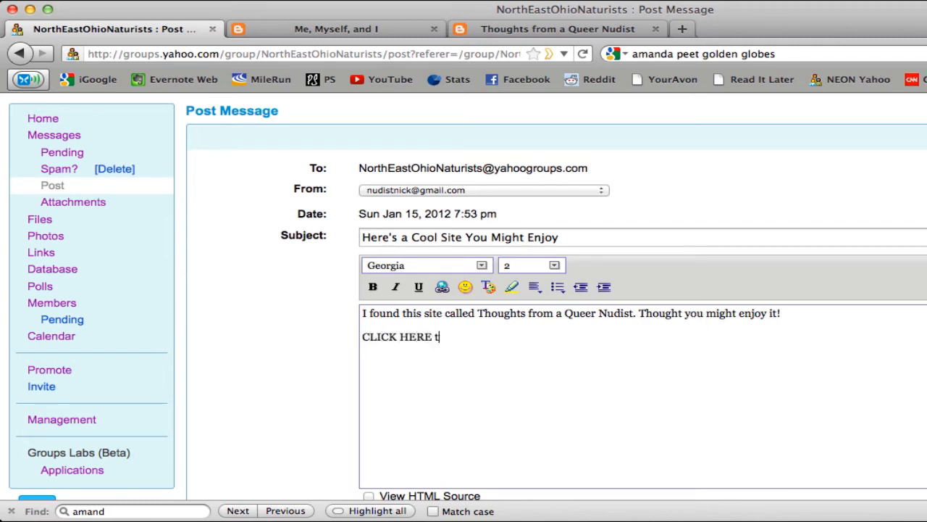
type("o go there now!")
key("Return")
type("S")
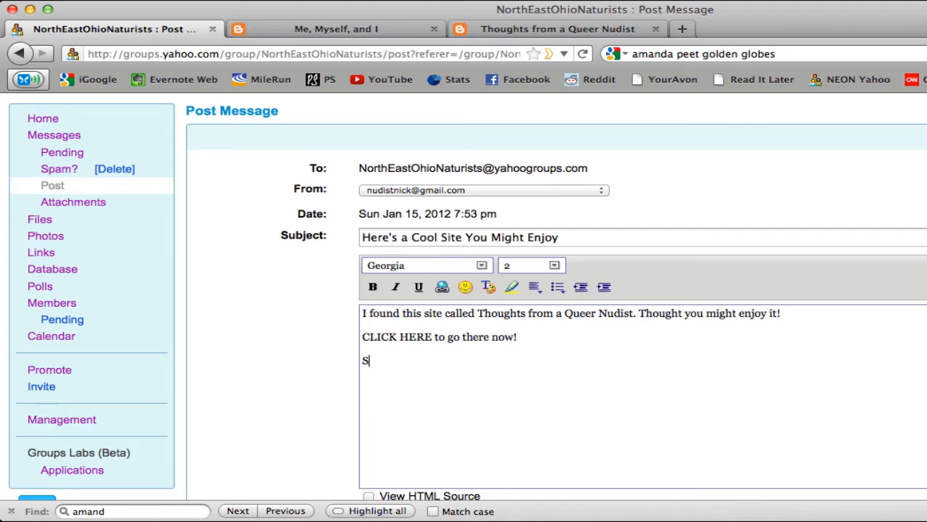
type("tay Nic")
type("ked")
type("Nick")
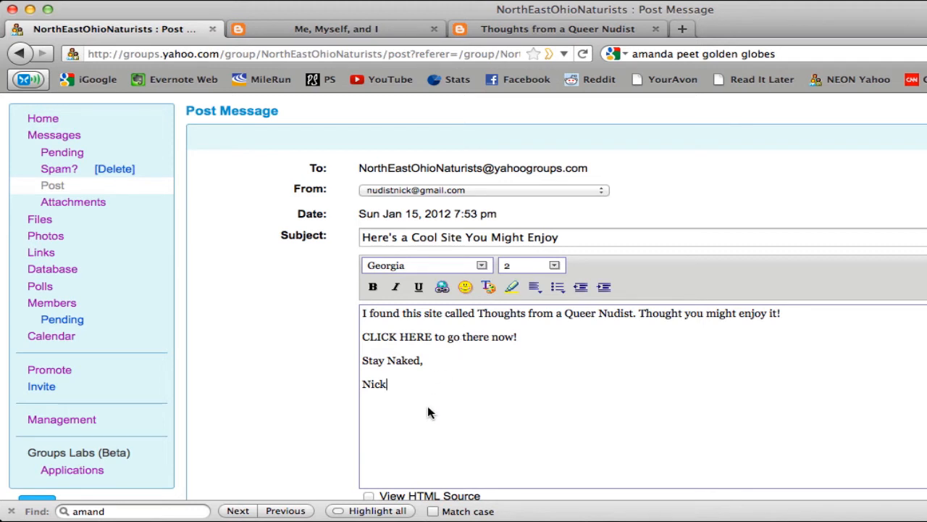
Set the whole message body to font size 4
mouse_move(431, 412)
left_mouse_down()
mouse_move(376, 358)
mouse_move(344, 301)
left_mouse_up()
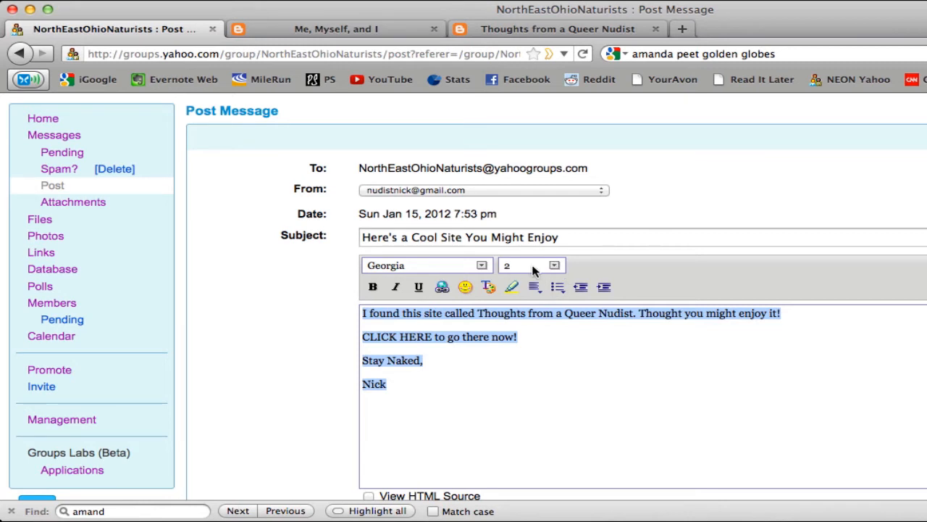
left_click(555, 266)
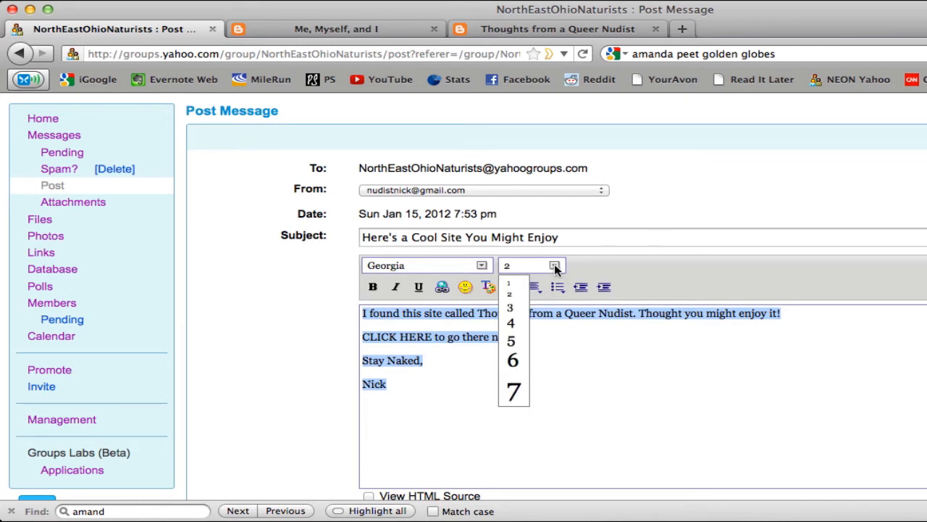
left_click(511, 322)
left_click(515, 397)
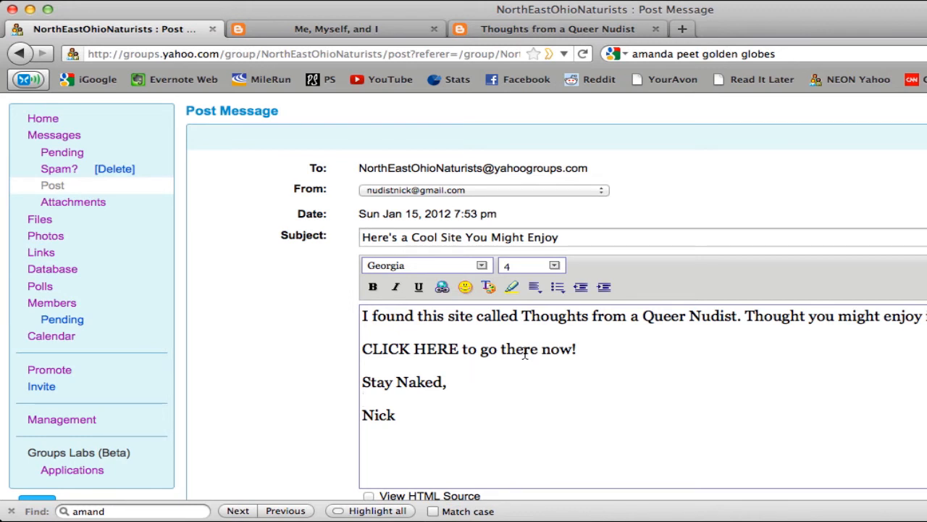
Color the blog title "Thoughts from a Queer Nudist" in the message blue-violet
left_click_drag(523, 316, 736, 314)
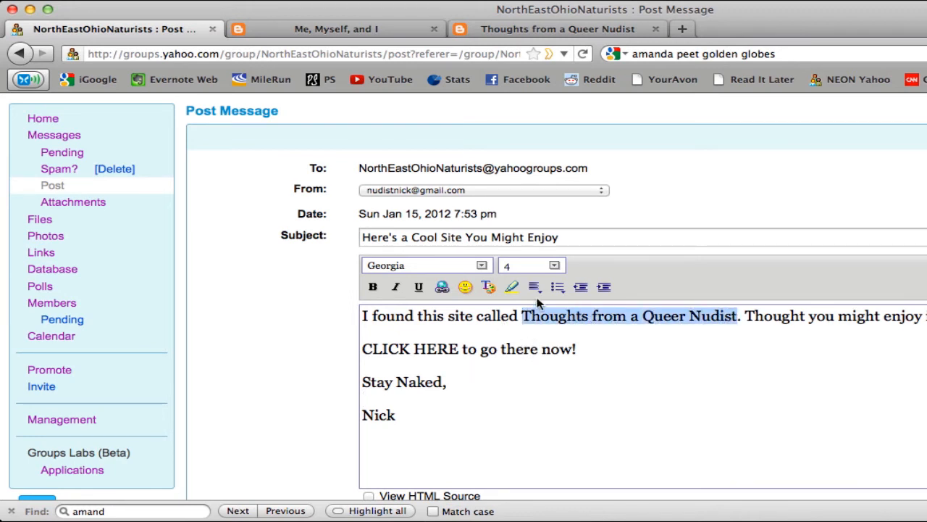
left_click(489, 287)
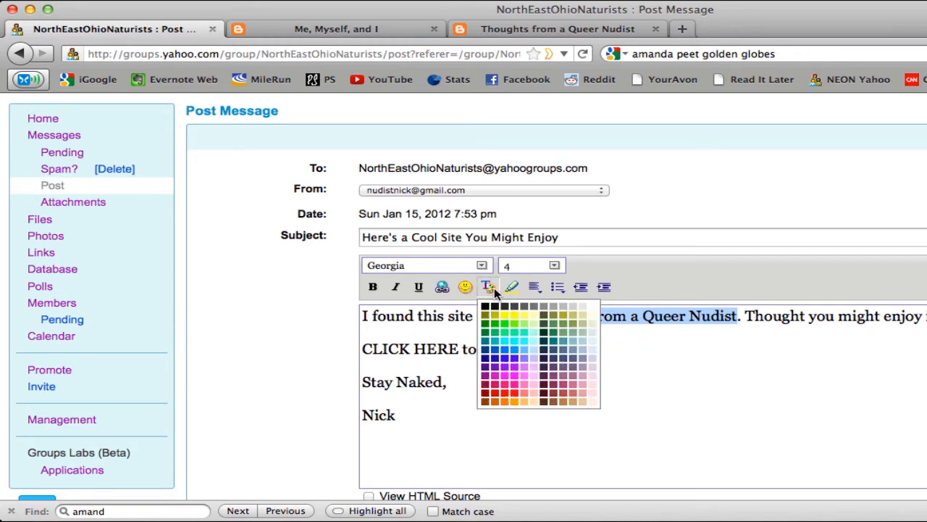
left_click(507, 364)
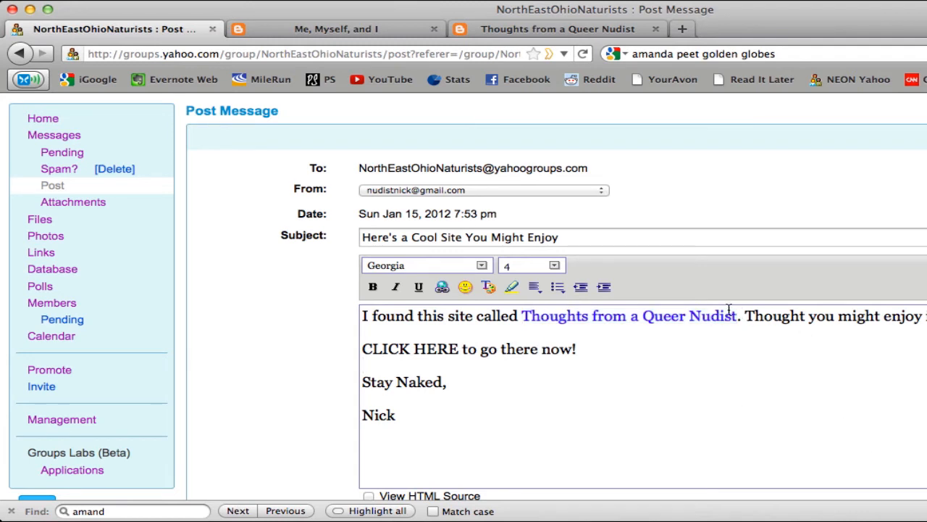
Change the text color of "Thoughts from a Queer Nudist" in the message to red
left_click_drag(738, 316, 527, 321)
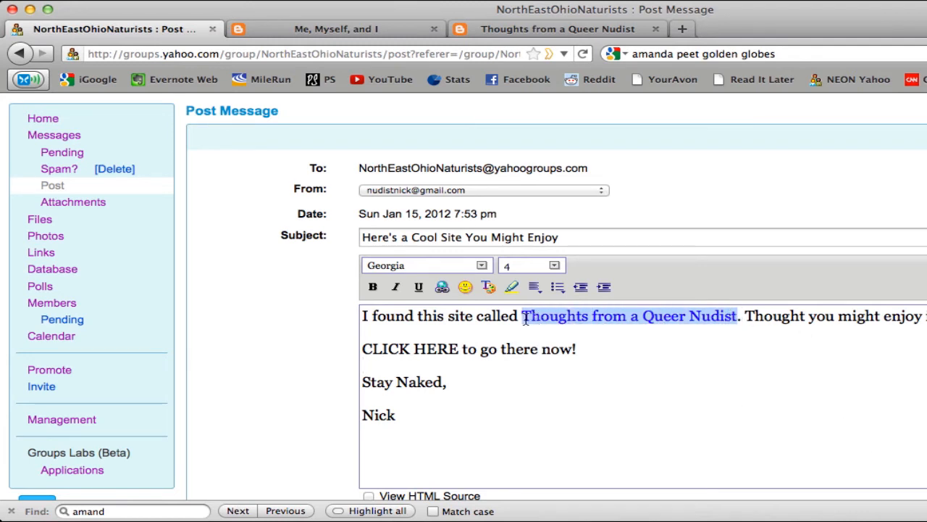
left_click(488, 287)
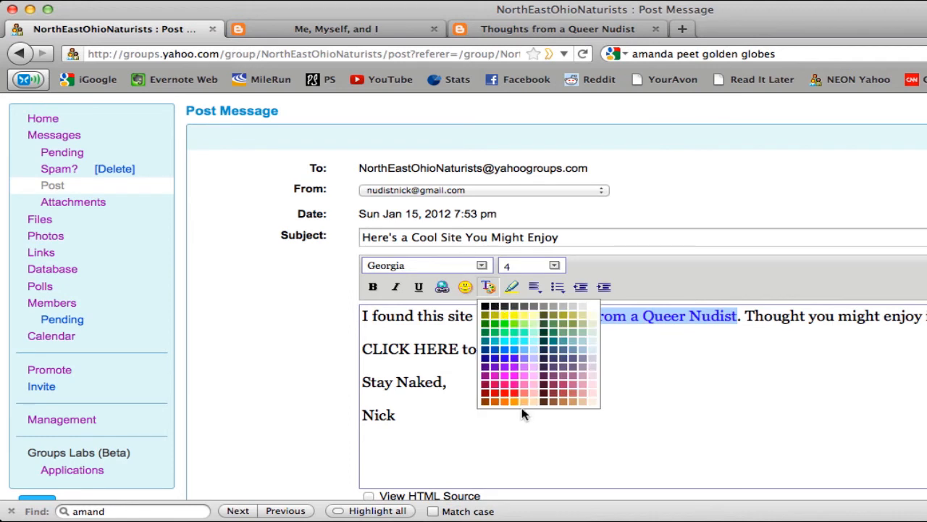
left_click(505, 392)
left_click(706, 383)
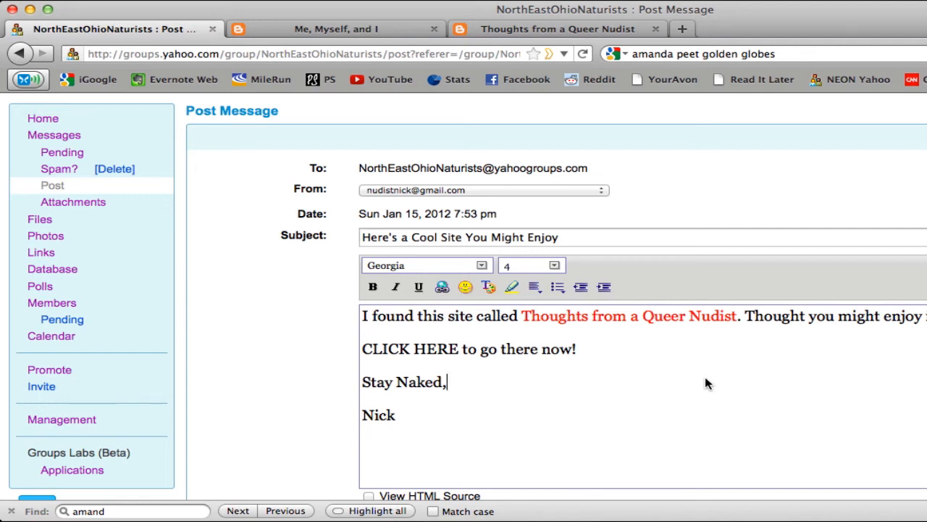
left_click(517, 29)
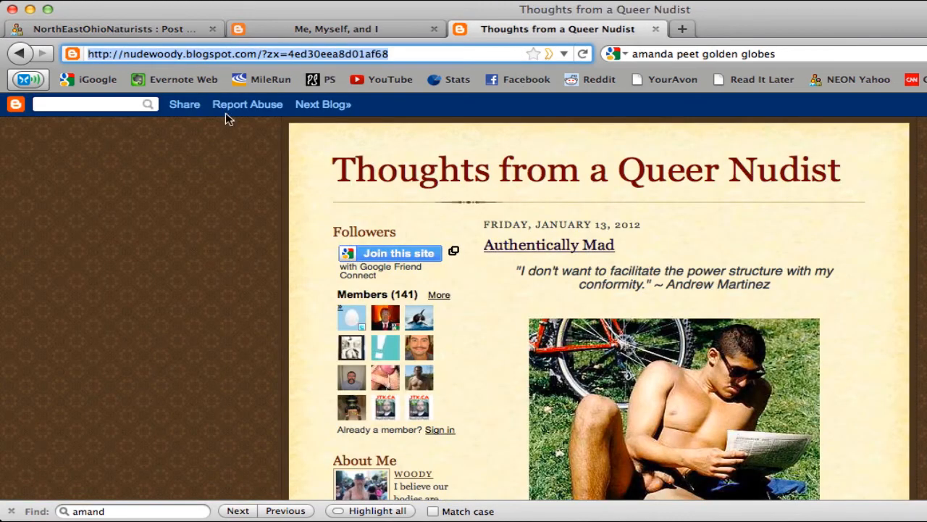
left_click(257, 55)
left_click_drag(257, 55, 1, 38)
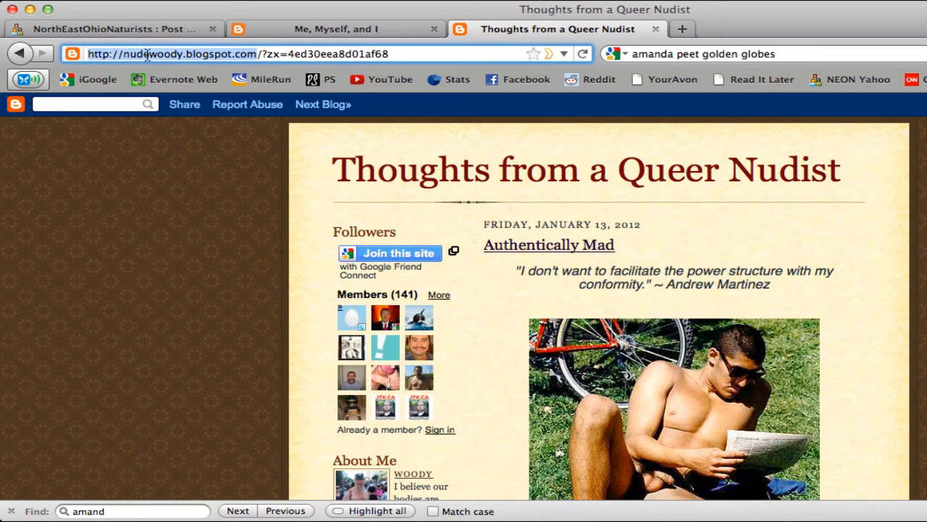
right_click(150, 57)
left_click(183, 107)
left_click(167, 30)
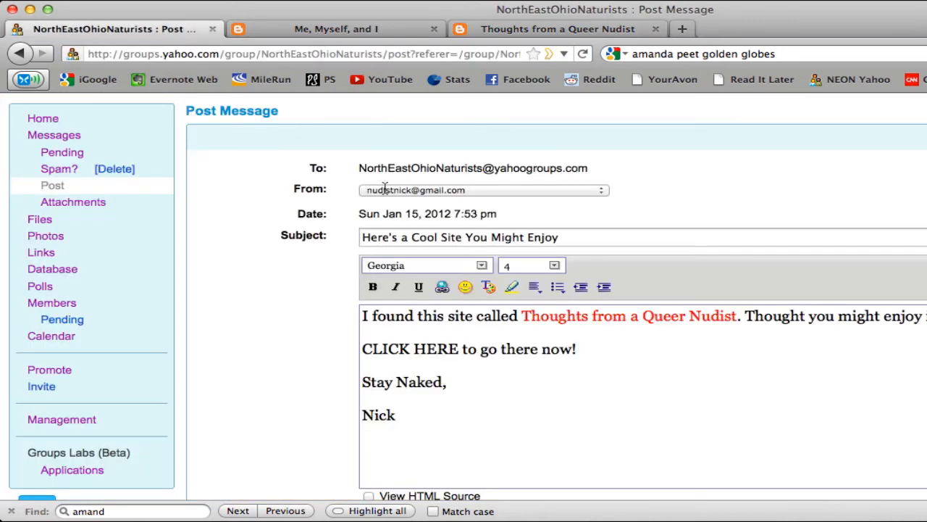
left_click_drag(459, 349, 361, 349)
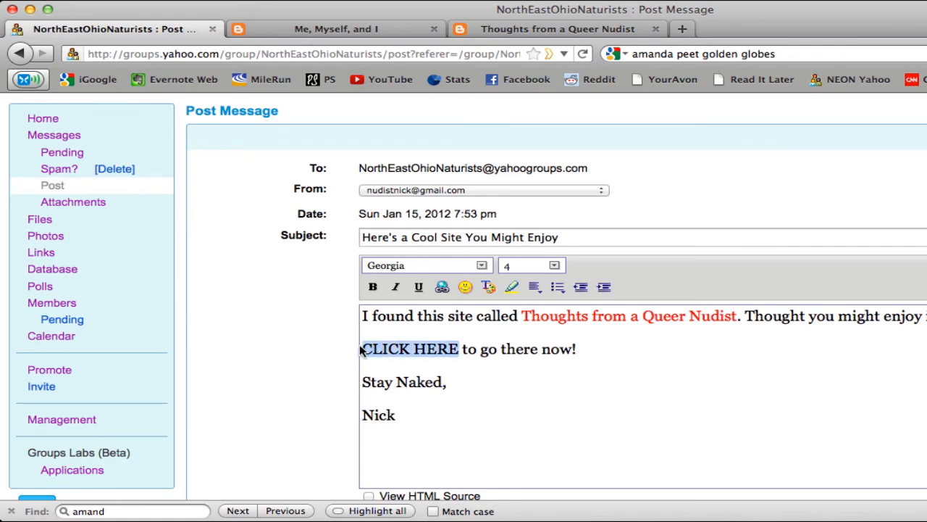
left_click(442, 288)
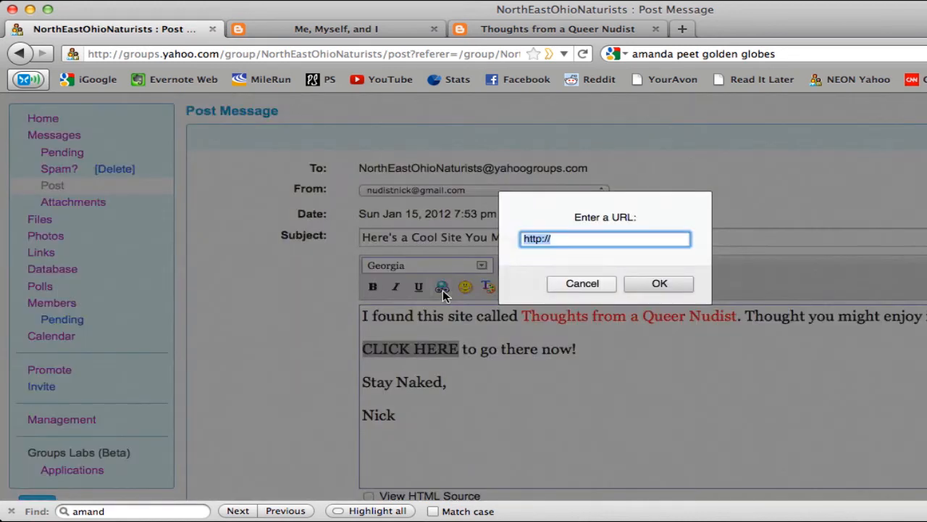
right_click(542, 245)
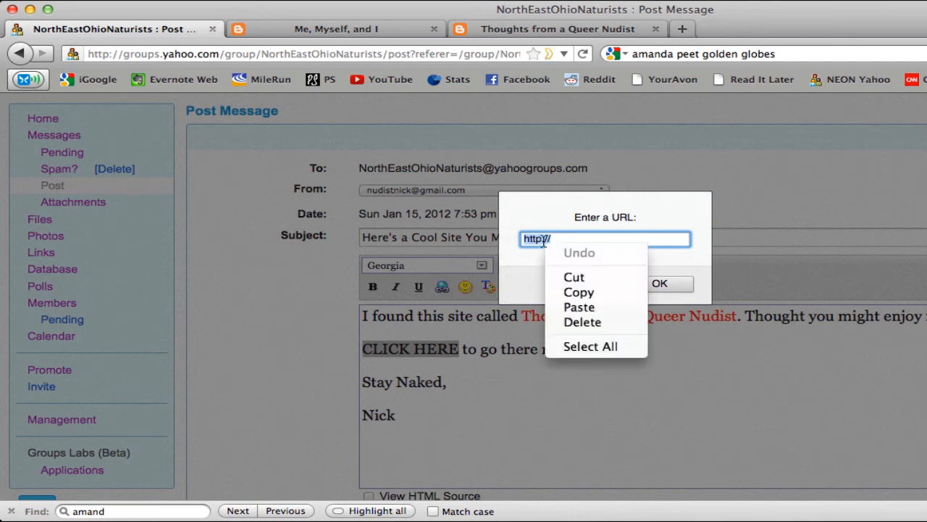
left_click(567, 307)
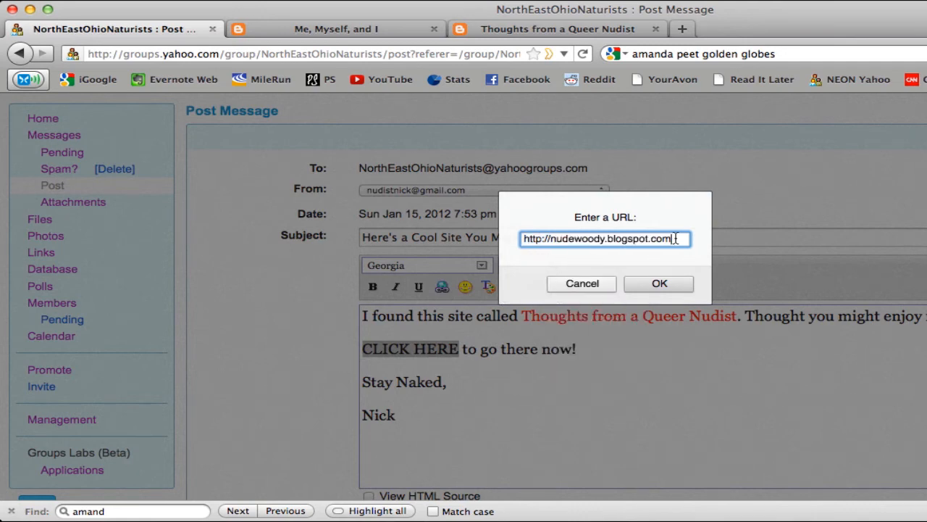
left_click(673, 284)
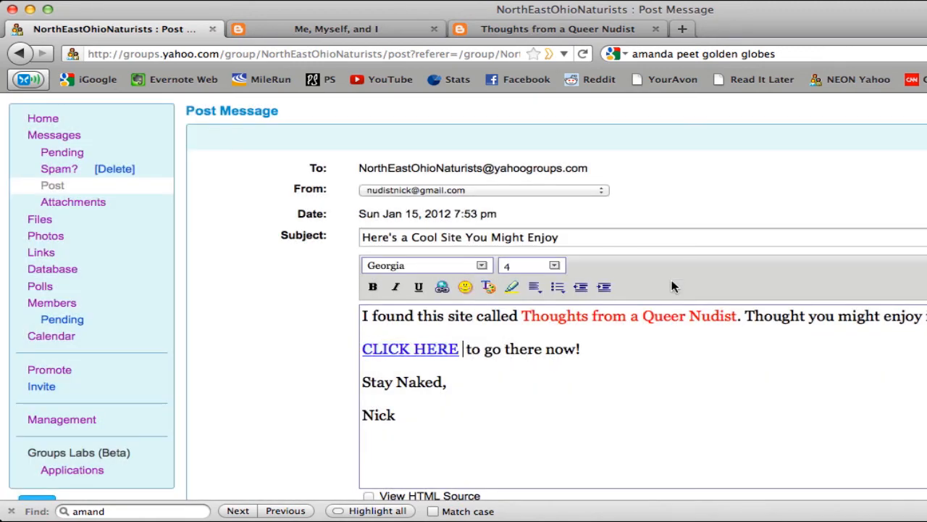
Insert the big-grin emoticon after "to go there now!" in the message
left_click(609, 352)
left_click(467, 289)
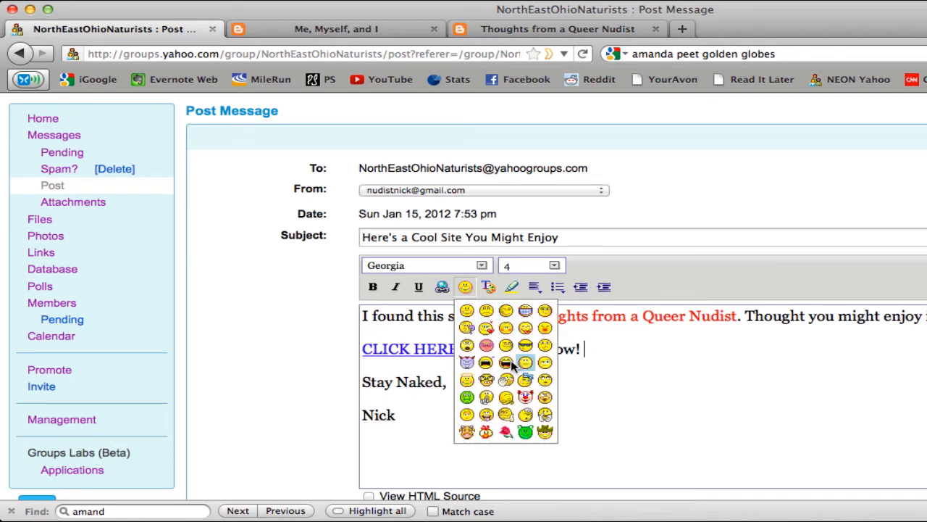
left_click(522, 311)
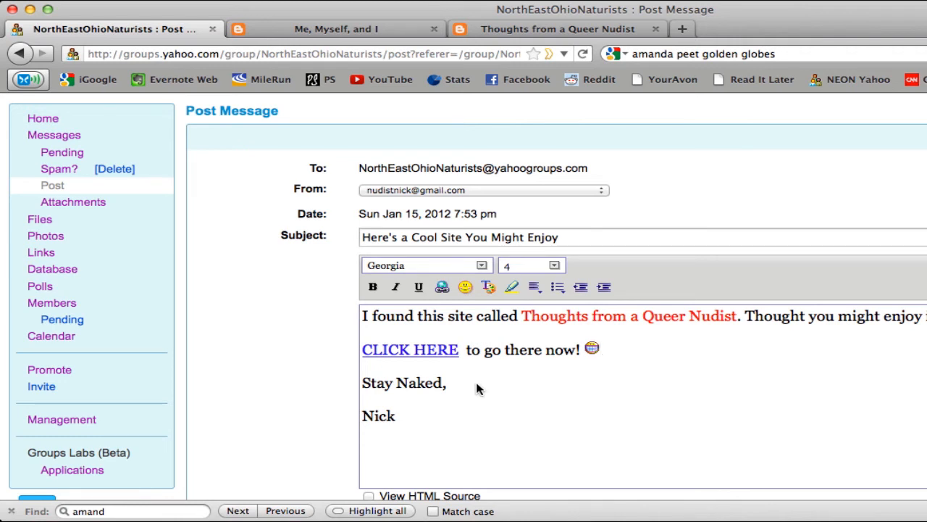
Try bold, italic and underline in turn on "Stay Naked,", removing each style again
left_click_drag(448, 384, 356, 387)
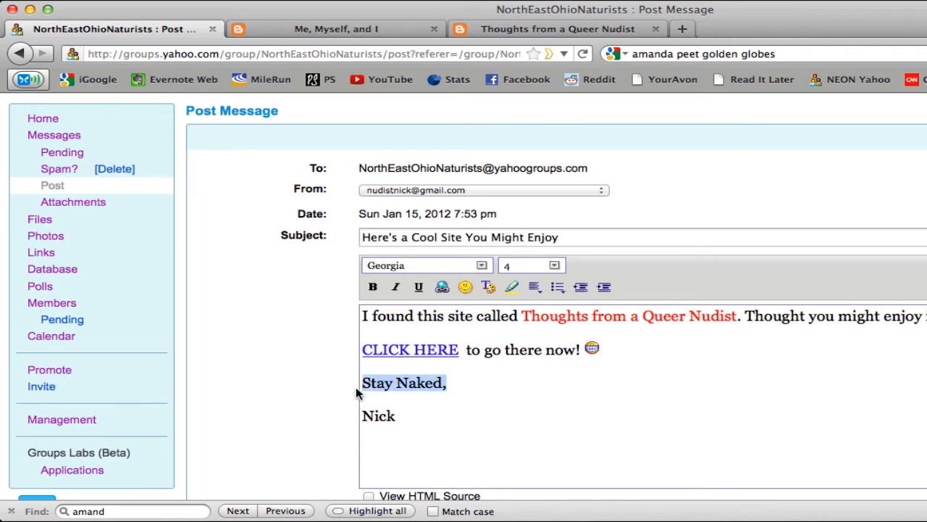
left_click(373, 289)
left_click(373, 288)
left_click(395, 288)
left_click(395, 289)
left_click(419, 288)
left_click(419, 288)
Italicize the closing "Stay Naked," together with the sender's first name below it
left_click(415, 430)
left_click_drag(415, 430, 322, 384)
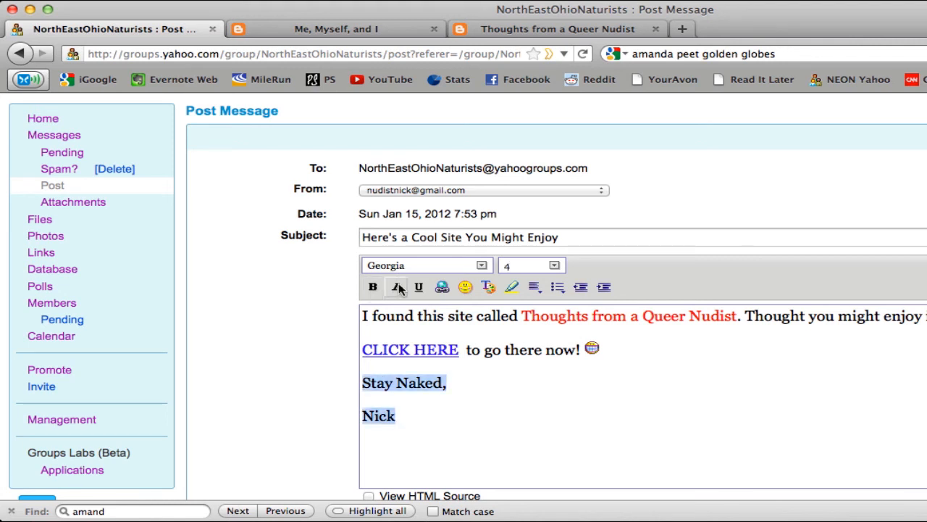
left_click(396, 287)
left_click(547, 428)
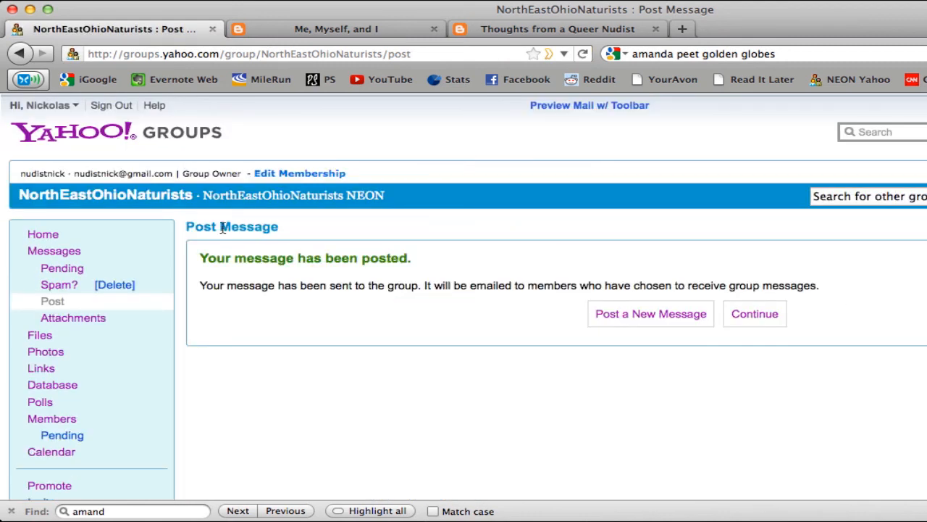
Open the posted "Here's a Cool Site You Might Enjoy" message from the group's message list to view its formatting
left_click(72, 255)
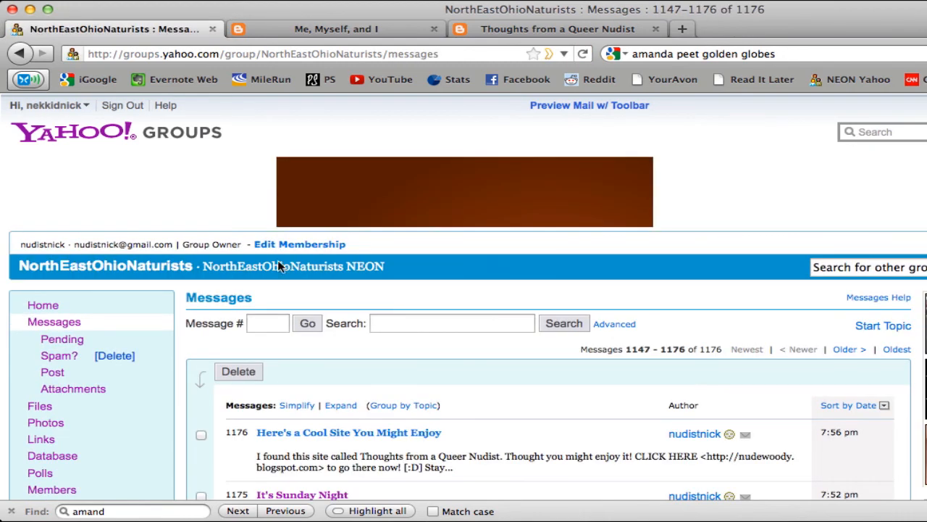
scroll(369, 310, "down", 2)
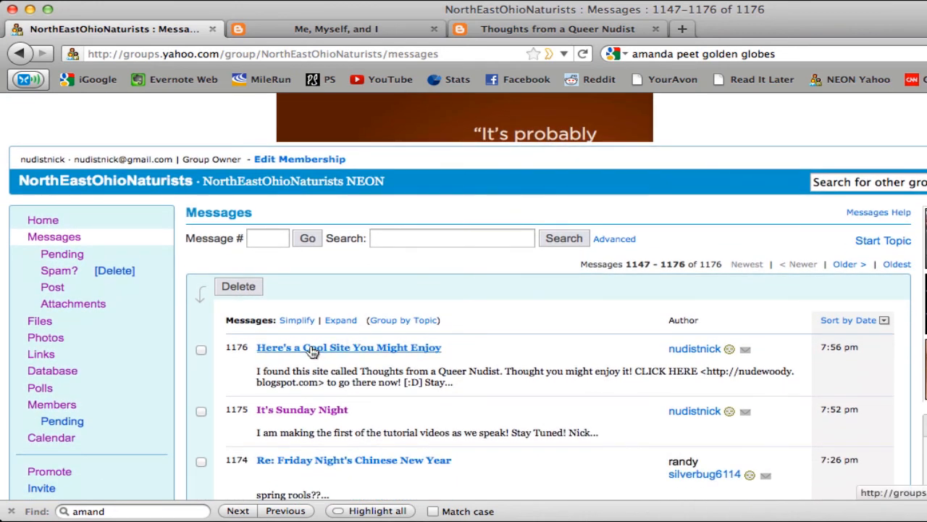
left_click(312, 350)
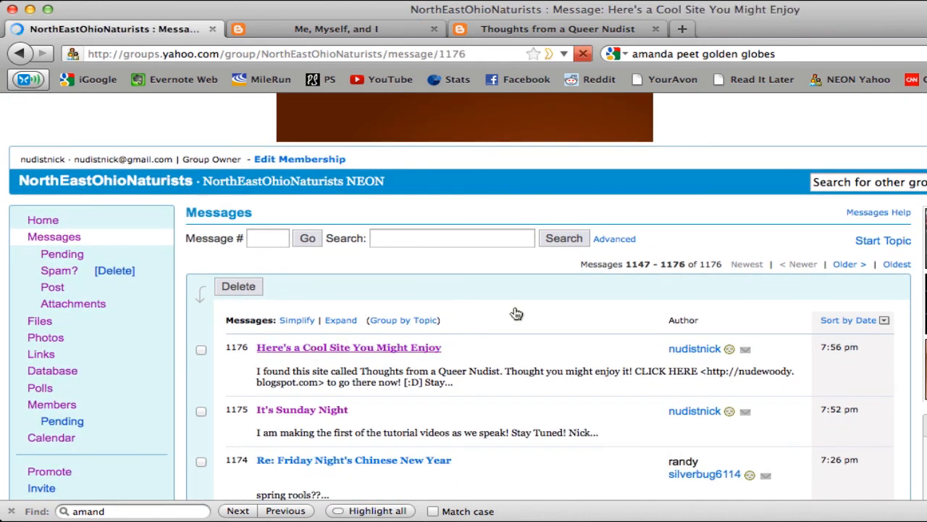
scroll(725, 297, "down", 2)
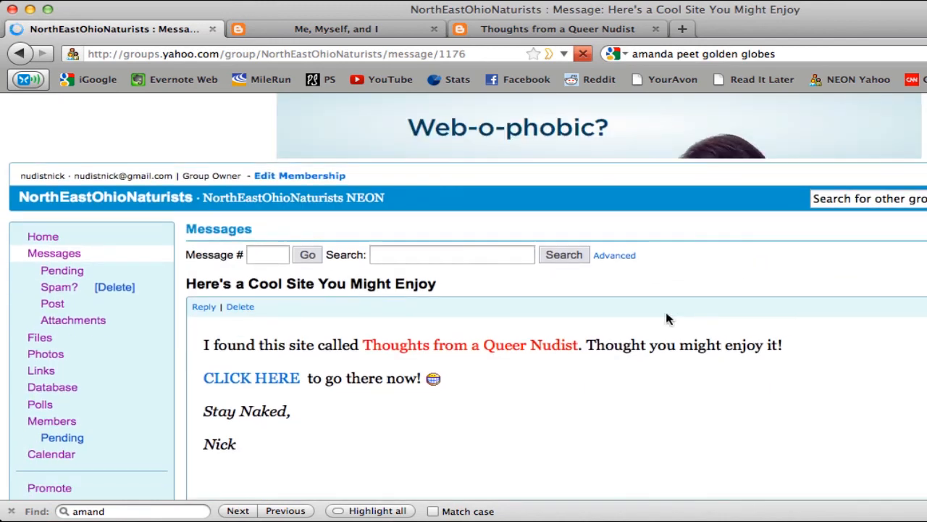
Test the "CLICK HERE" link in the posted message, and return to the group's home page
left_click(246, 384)
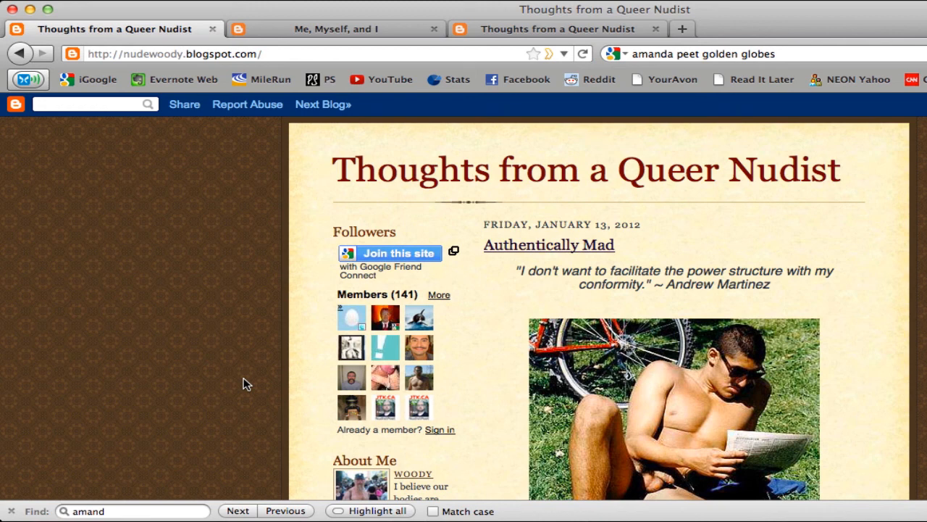
left_click(14, 56)
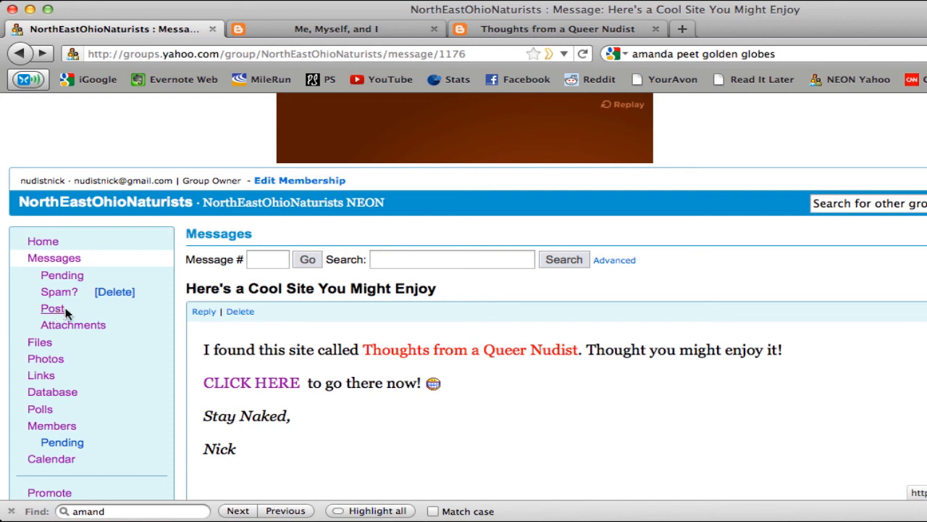
left_click(42, 241)
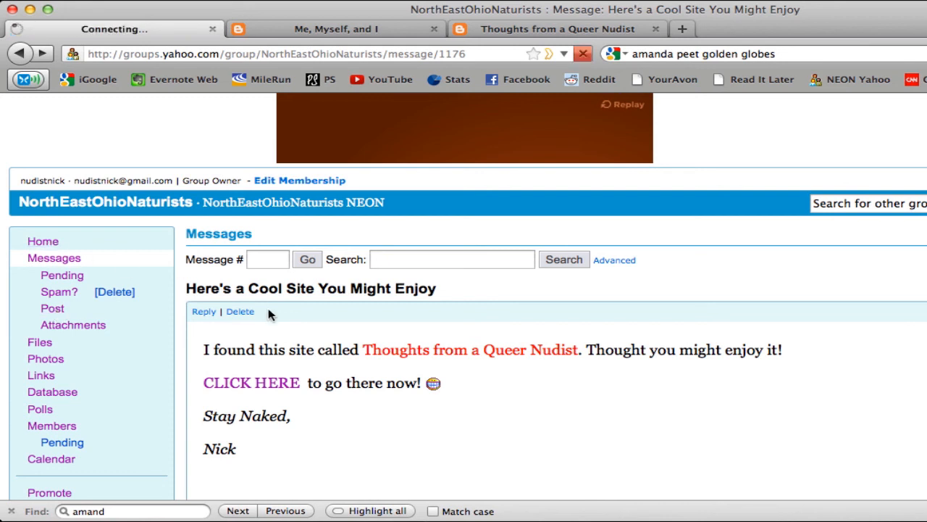